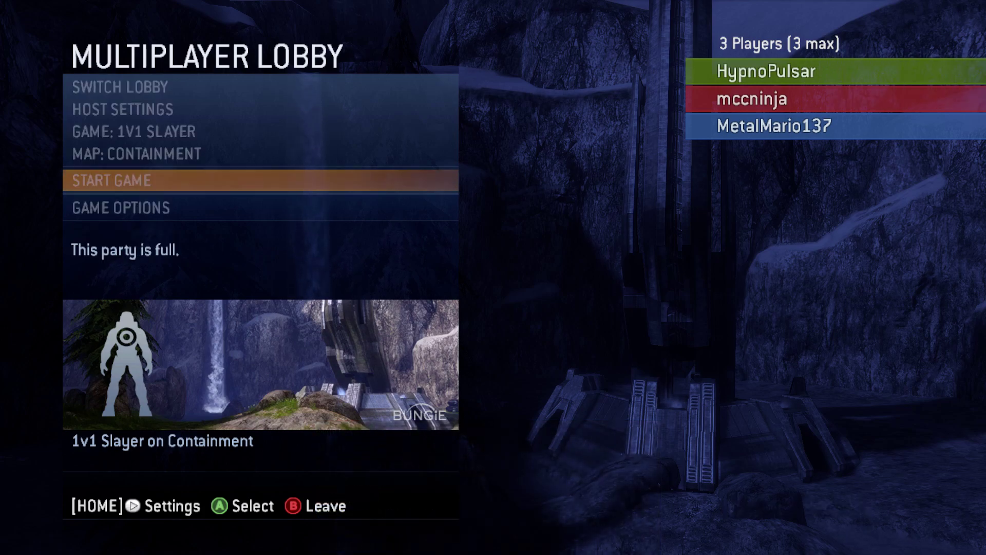
- Confirm screen recording is running while the Containment match loads to the scoreboard
key(alt+z)
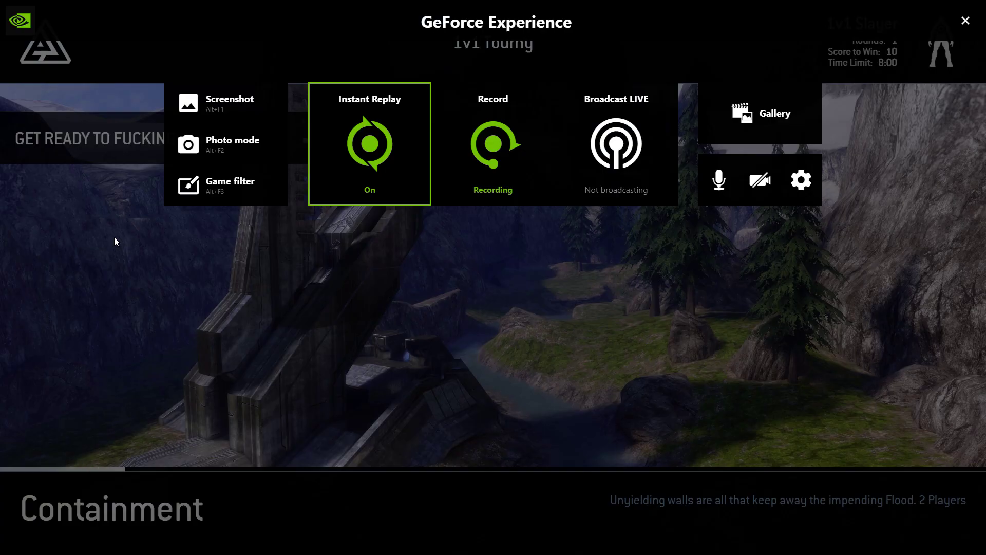
key(alt+z)
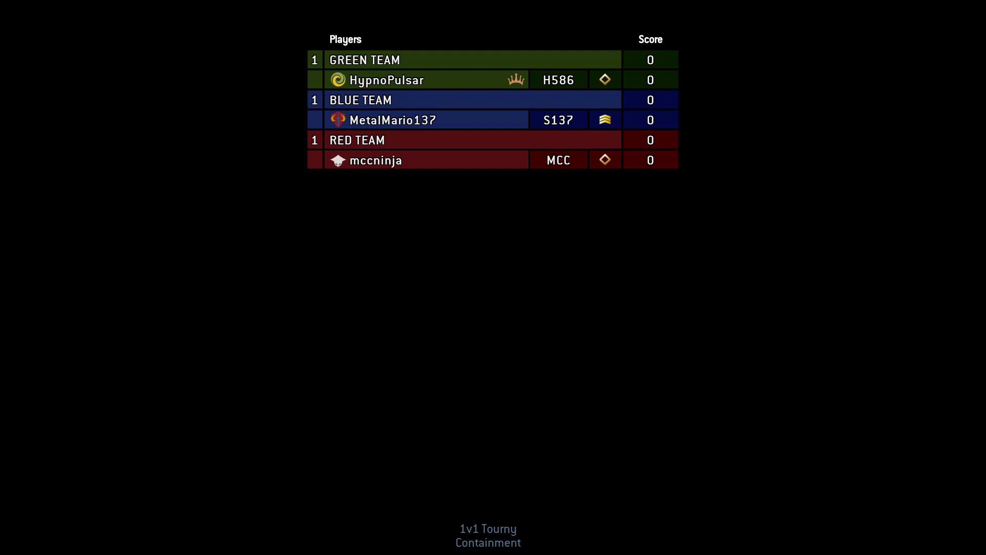
- Bring up the in-game command console with the tilde key
key(grave)
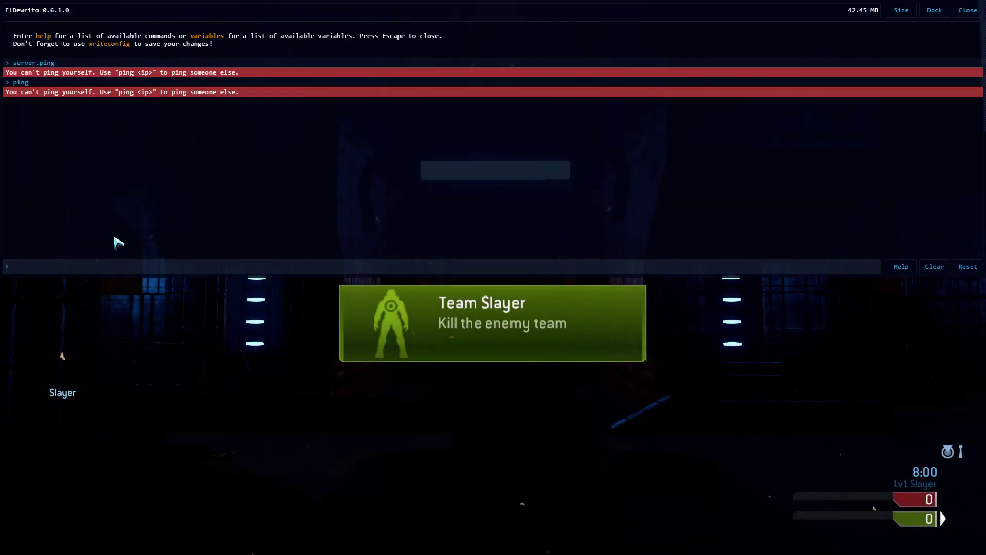
text(camera)
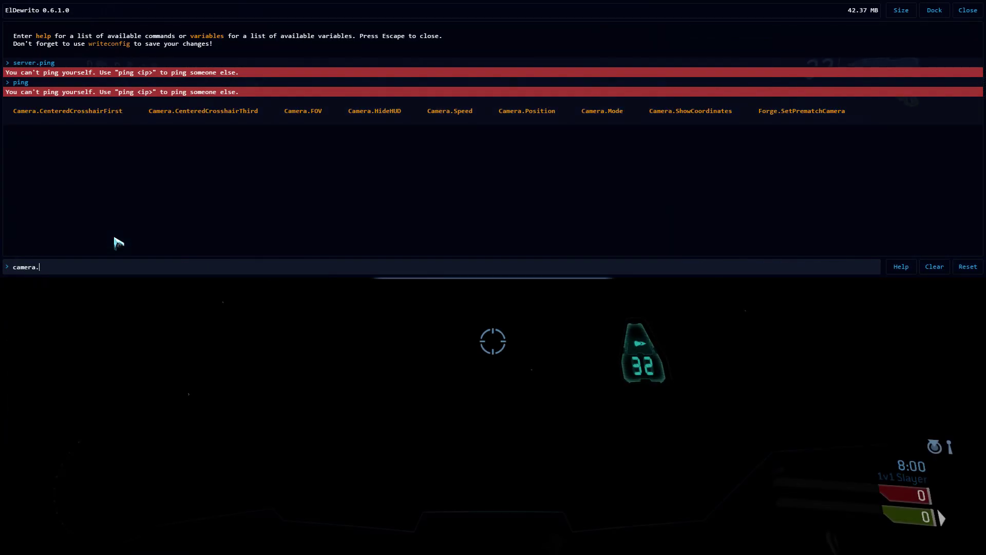
text(.mo)
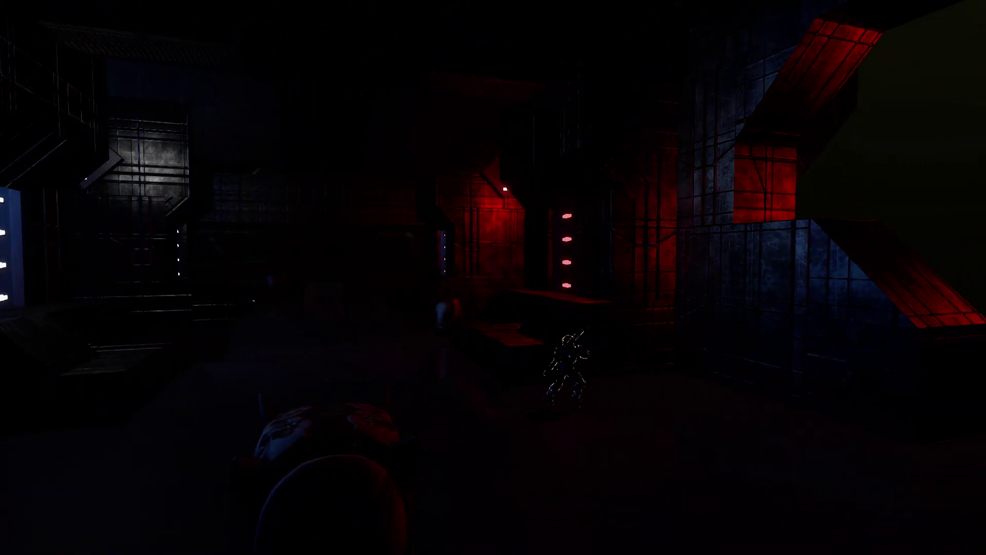
- Check the match scoreboard at the start and again after the first kill
key(Escape)
key(Escape)
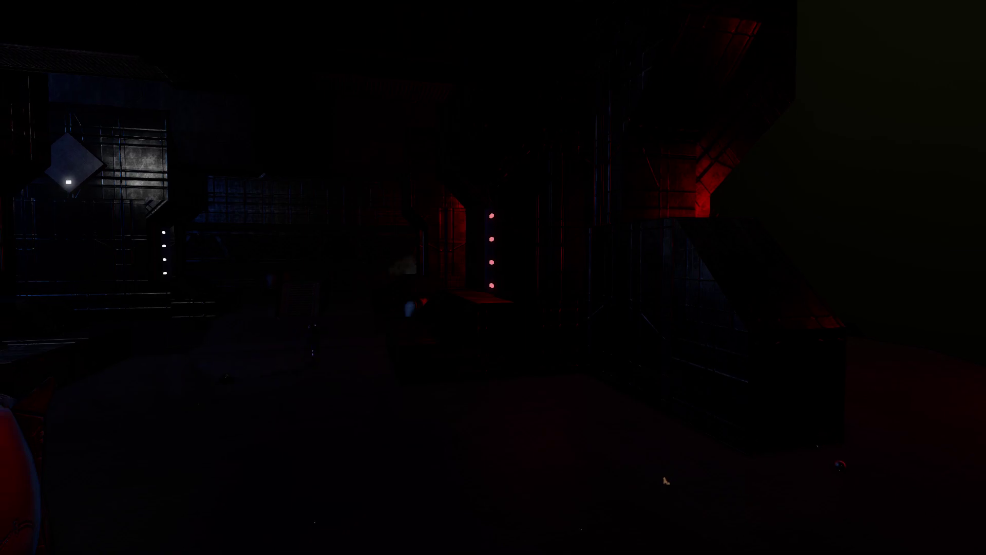
key(Tab)
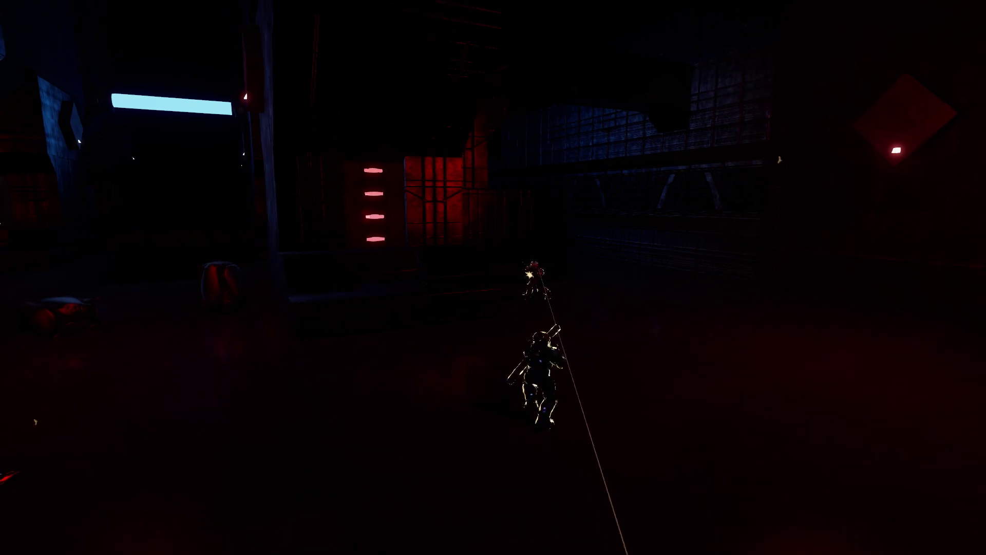
key(Tab)
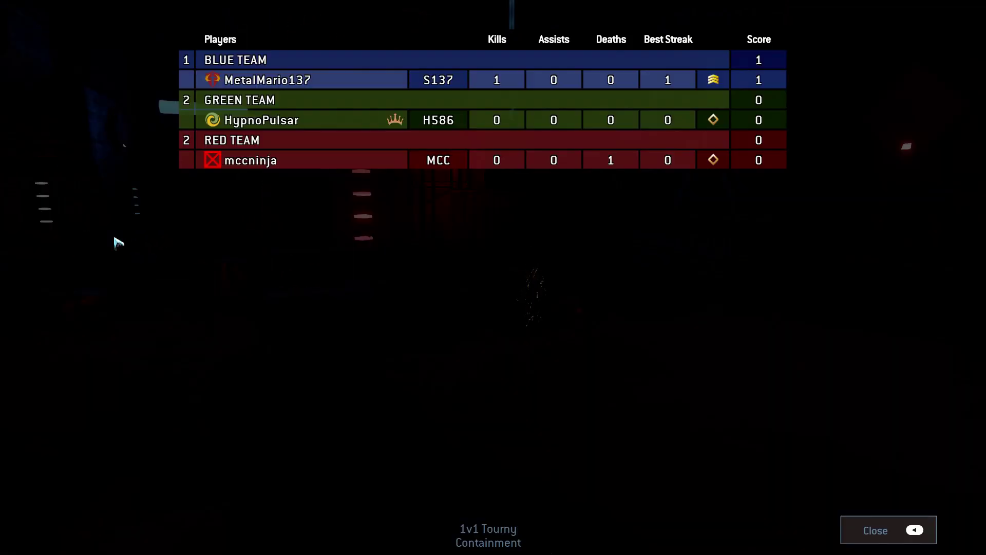
key(Tab)
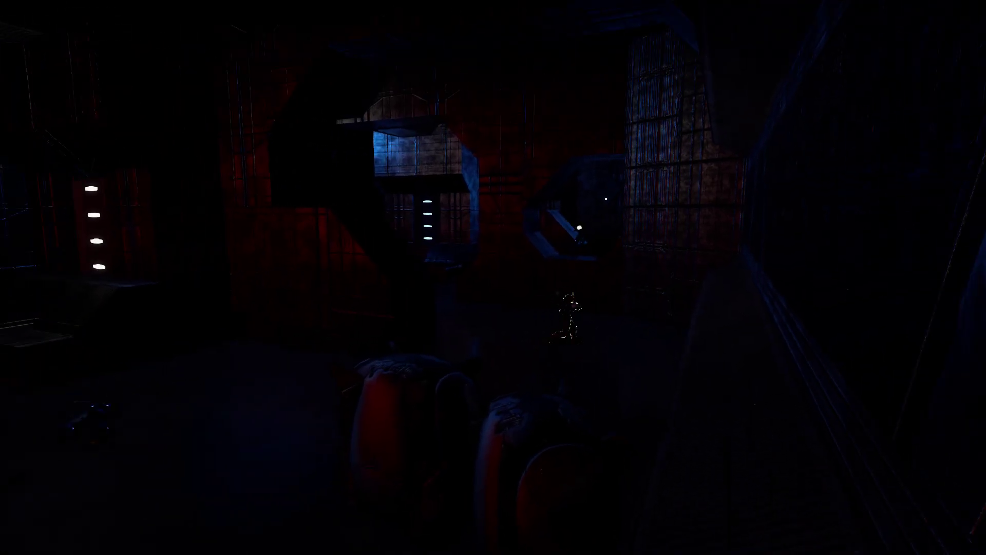
- Move the camera forward through the room, then check the scores: Red 4, Blue 2
key(w)
key(w)
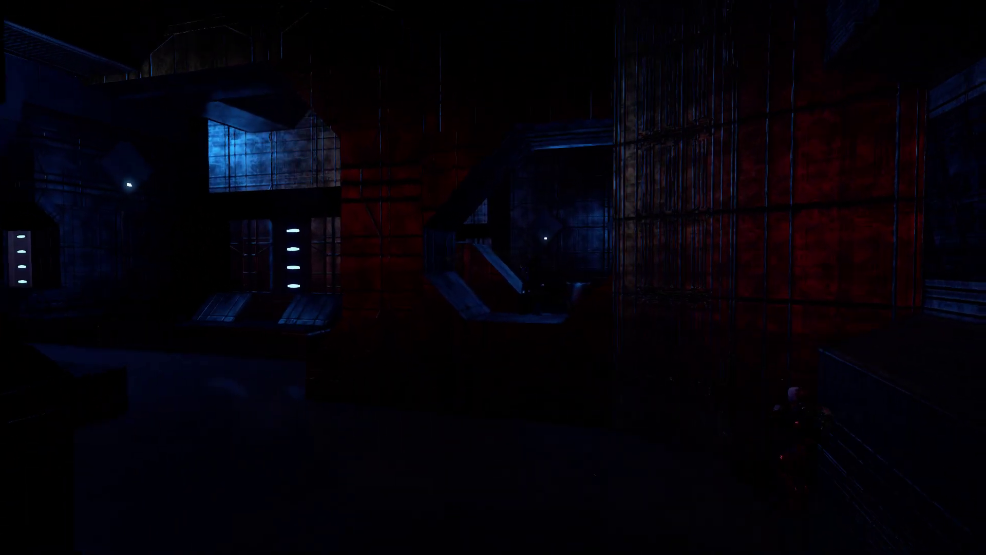
click(493, 277)
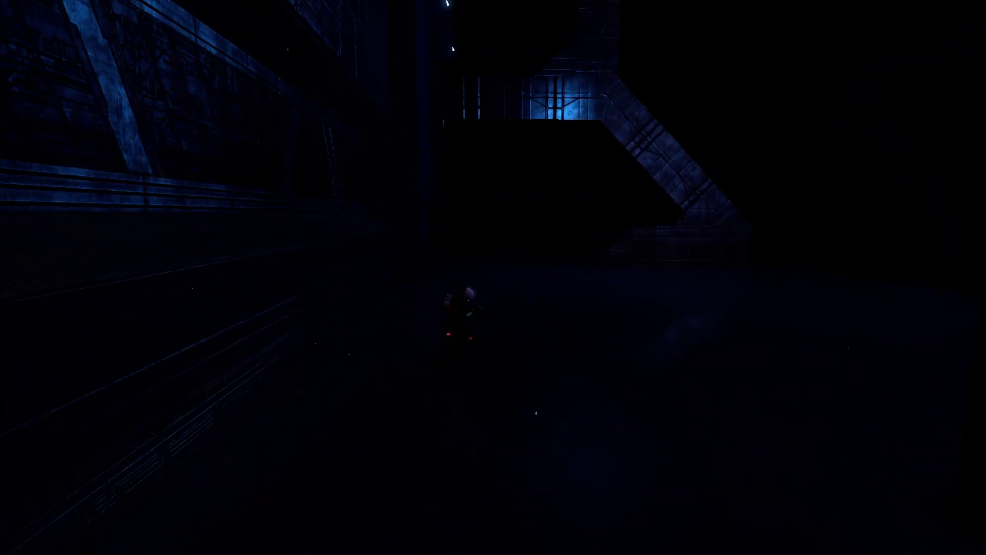
key(Tab)
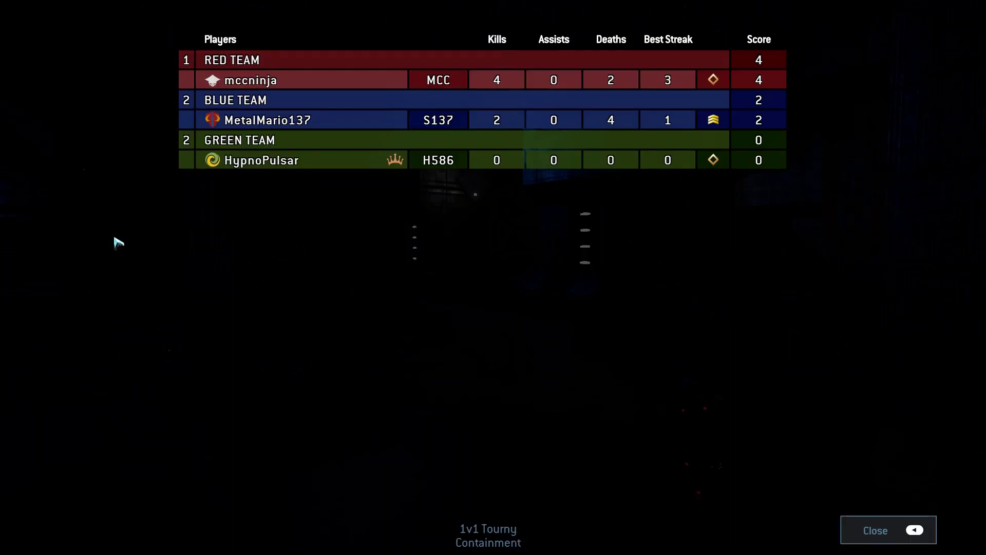
key(Tab)
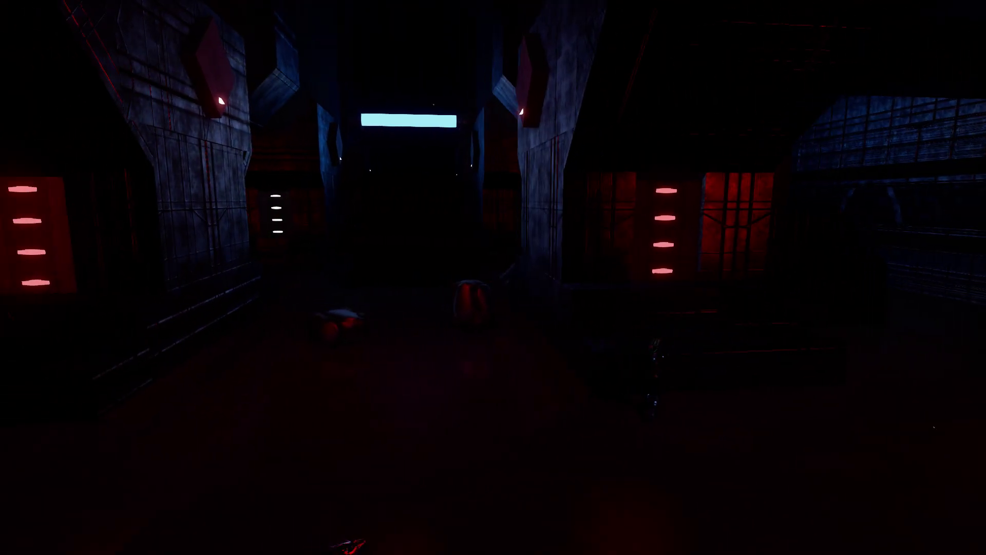
- Follow a red-armored player in third person through dark corridors toward the lit doorway
key(w)
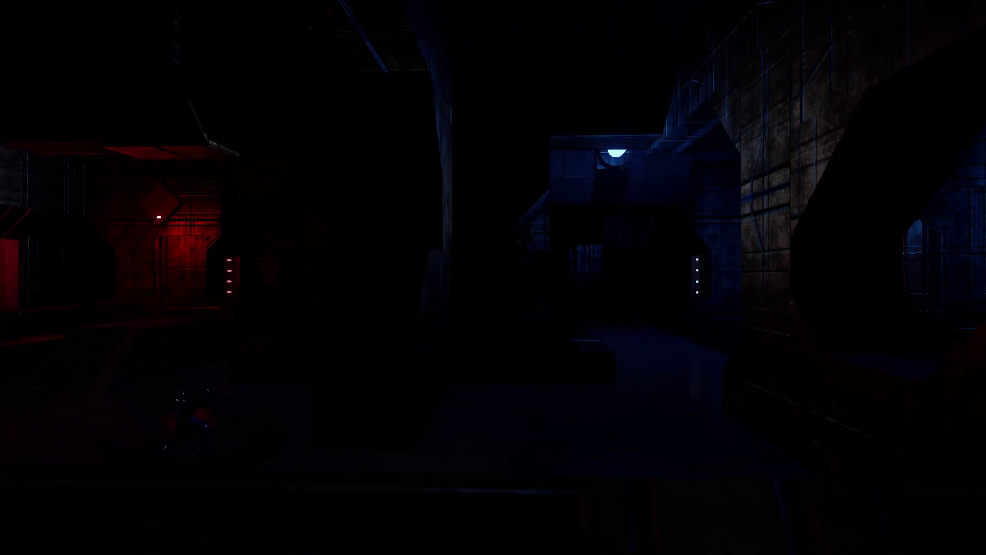
key(w)
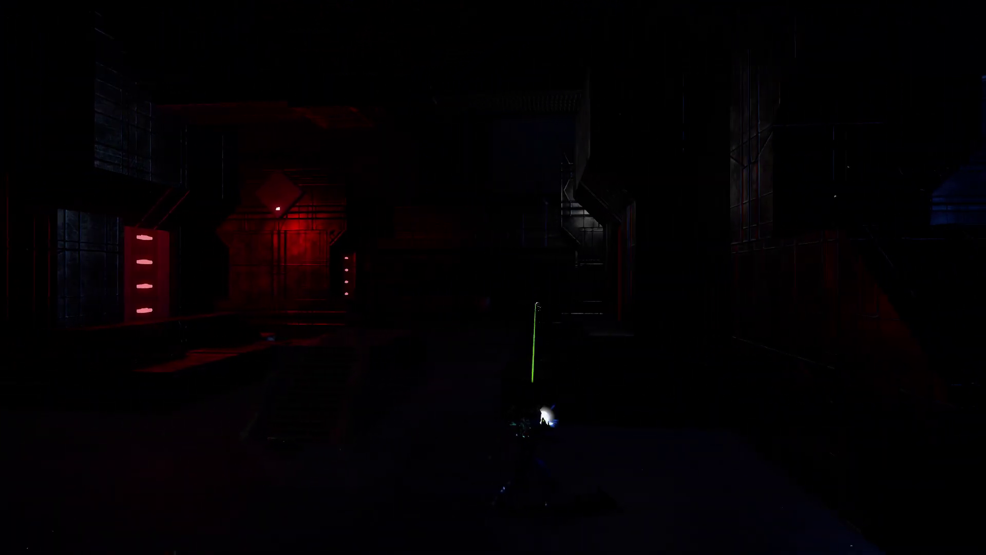
key(w)
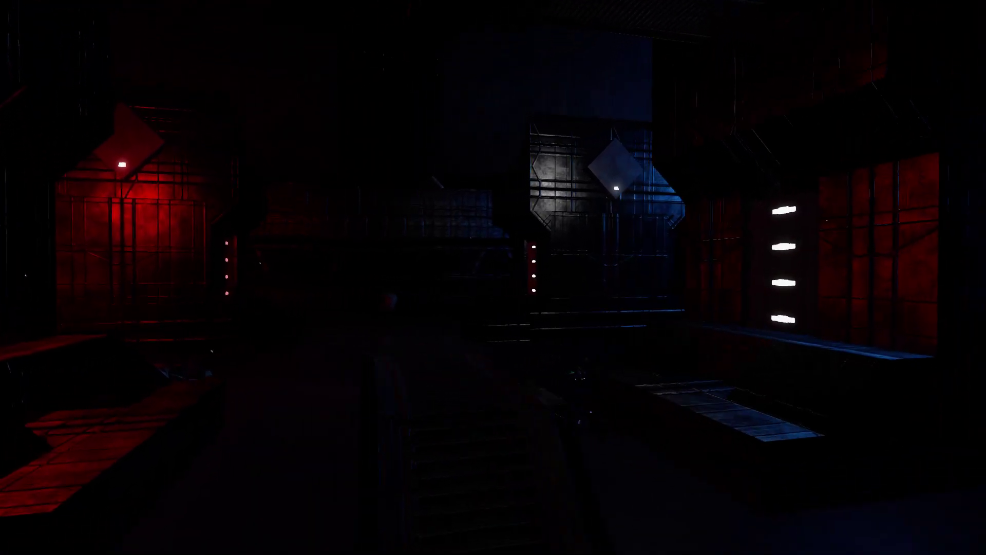
key(w)
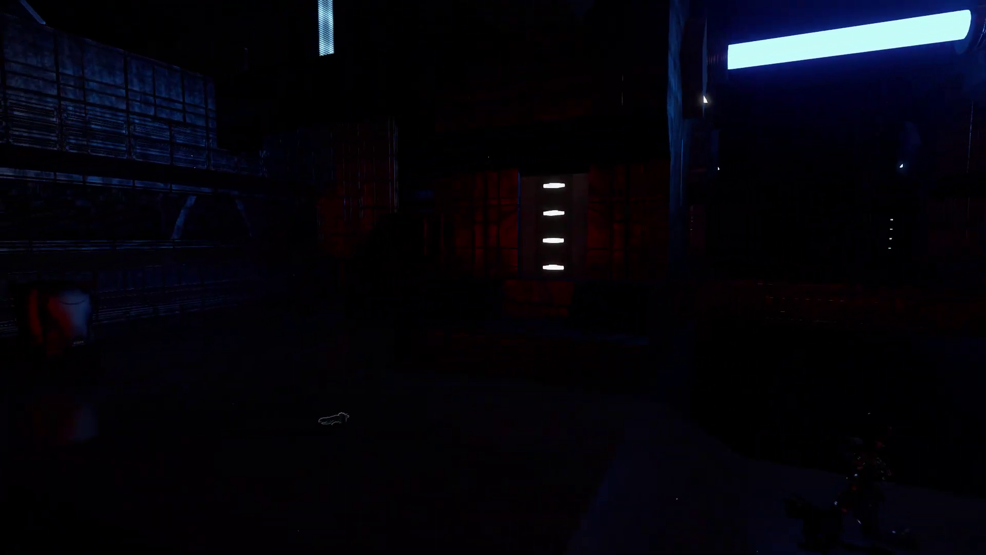
key(w)
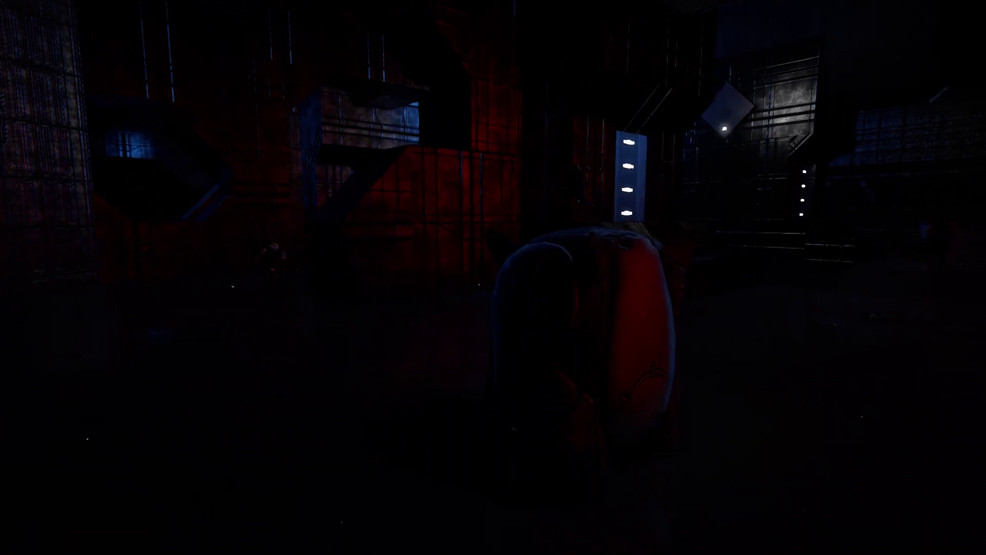
key(d)
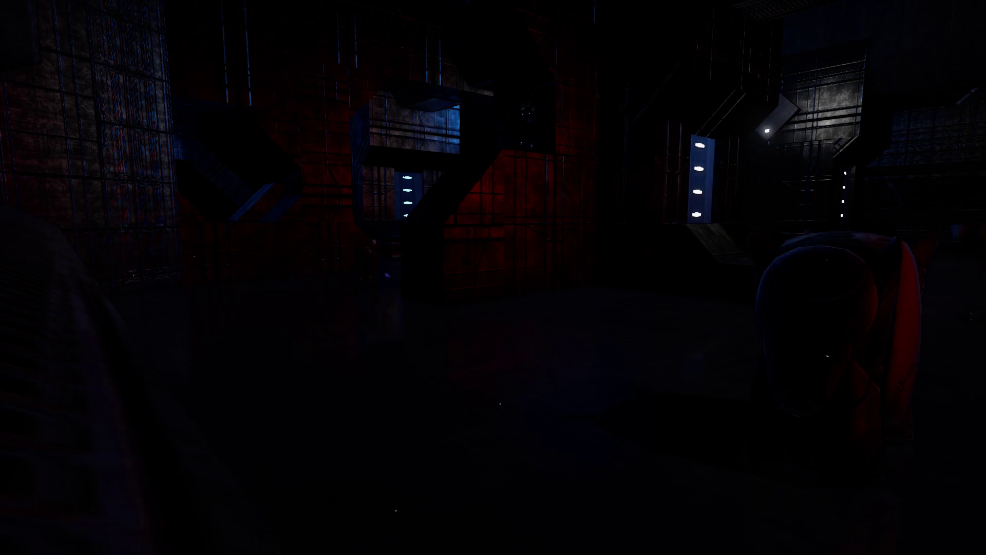